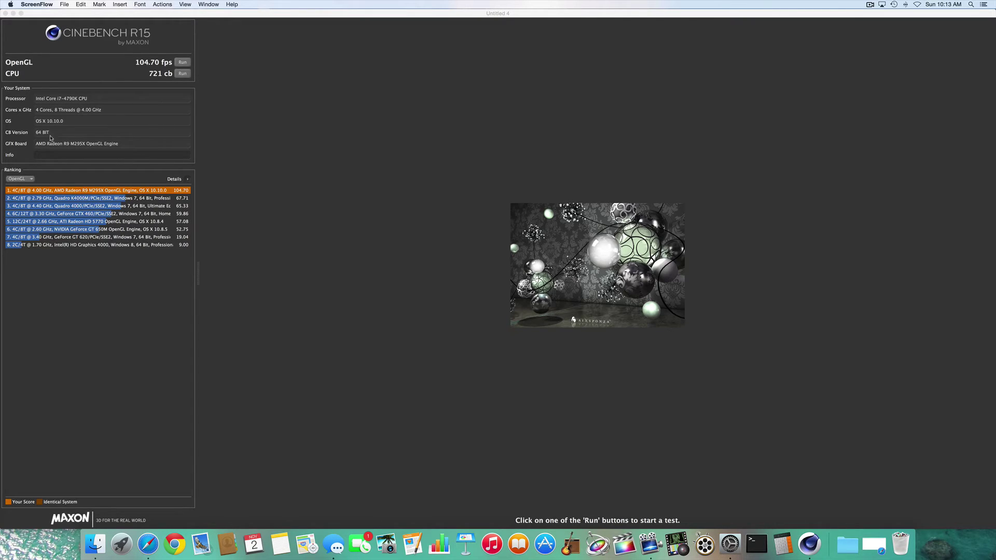
- Switch the Ranking list to CPU, showing this system's 721 cb in fourth place
click(29, 179)
click(17, 195)
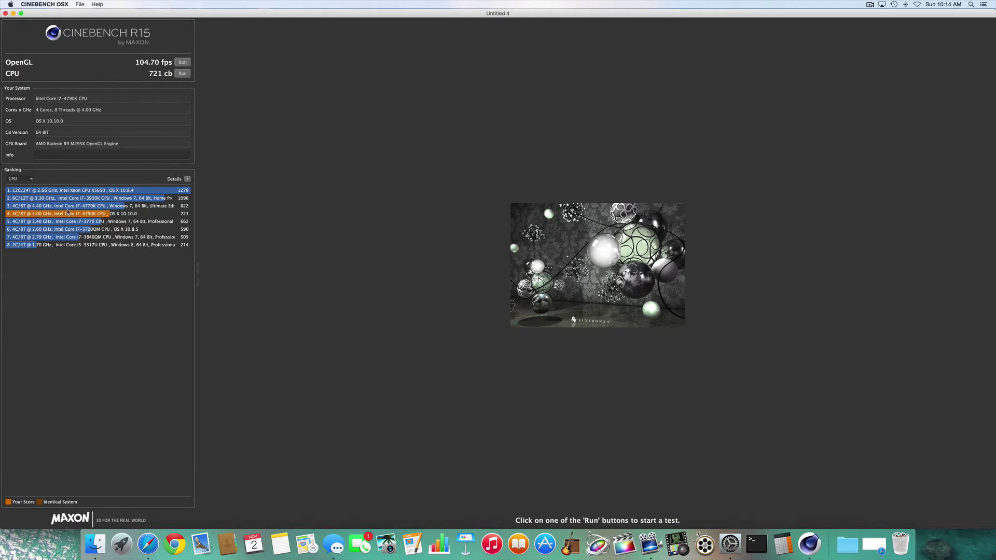
mouse_move(47, 213)
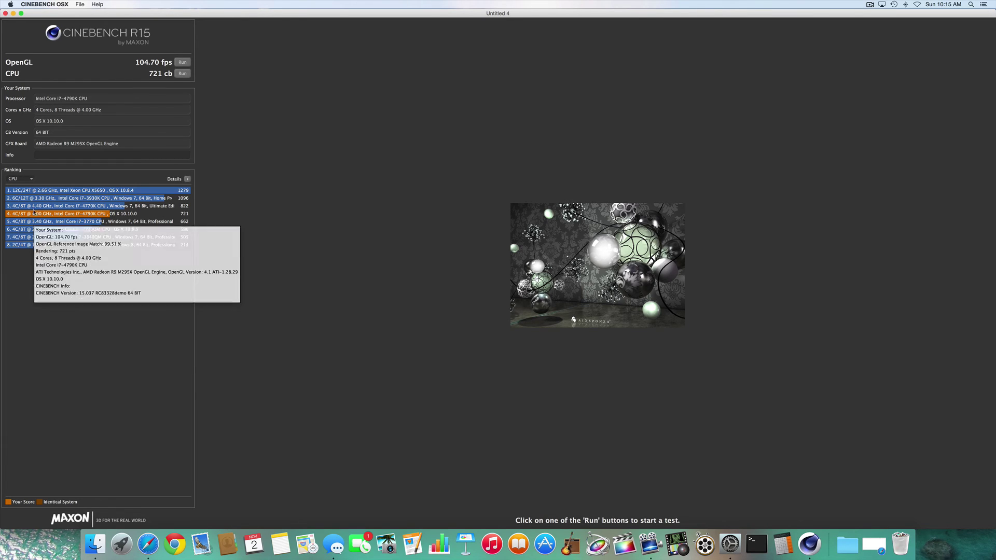
- Switch the Ranking list back to OpenGL, with this system's 104.70 fps first
click(29, 179)
click(26, 188)
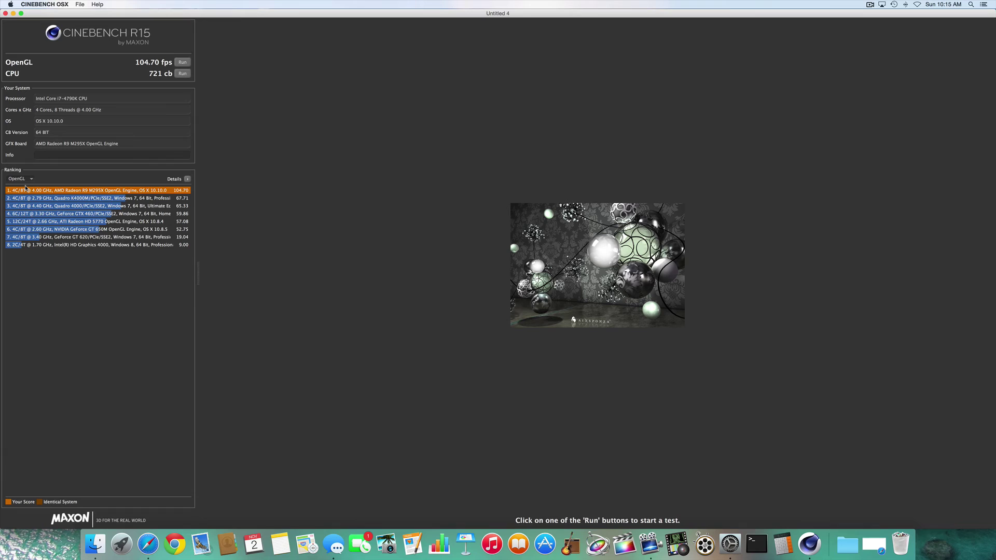